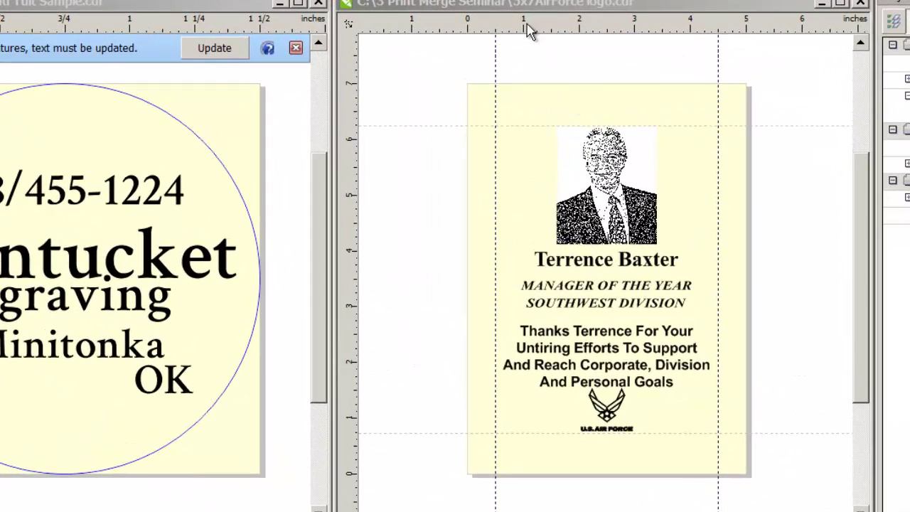
click(545, 7)
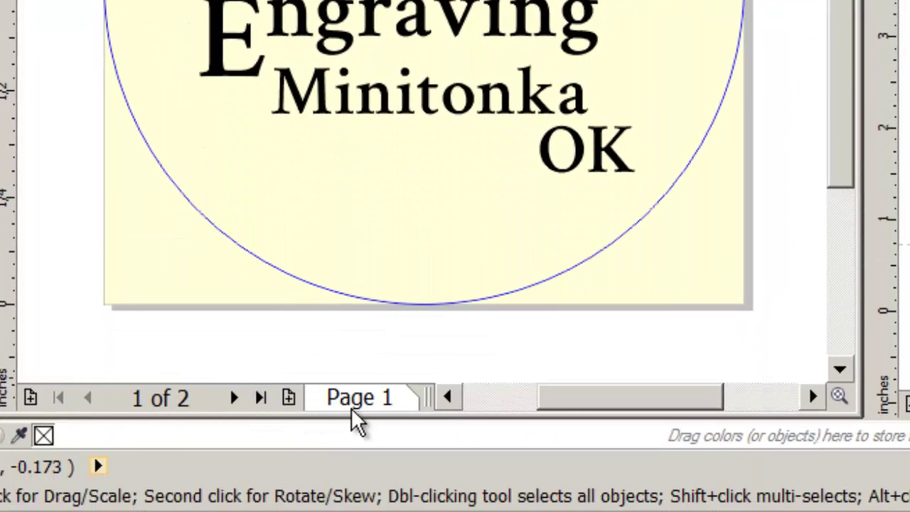
click(235, 398)
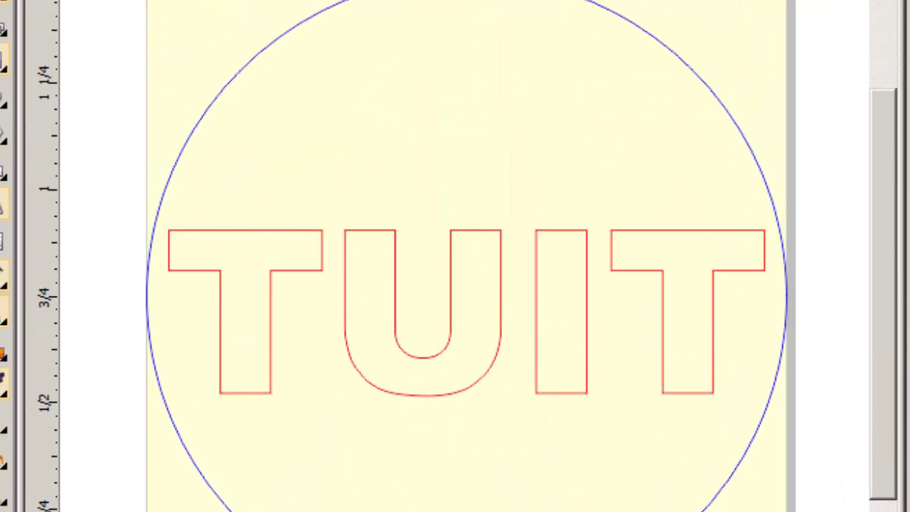
key(Page_Up)
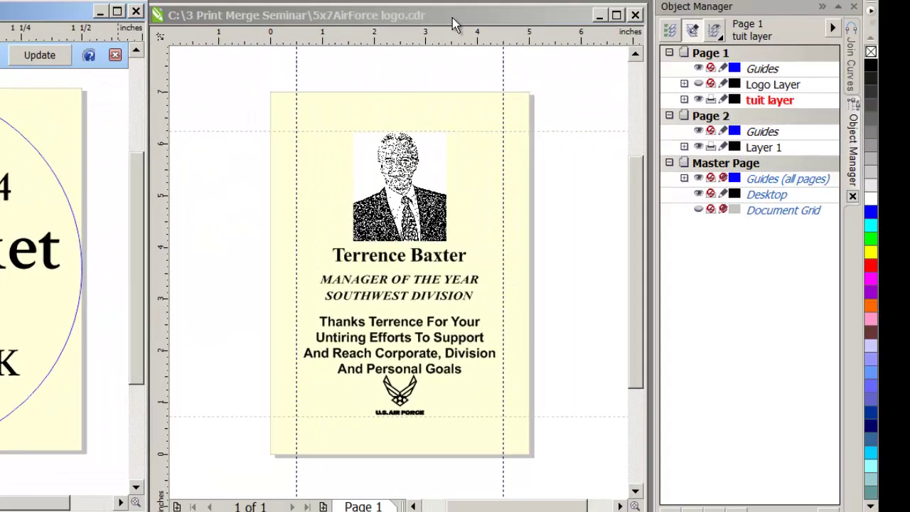
click(450, 19)
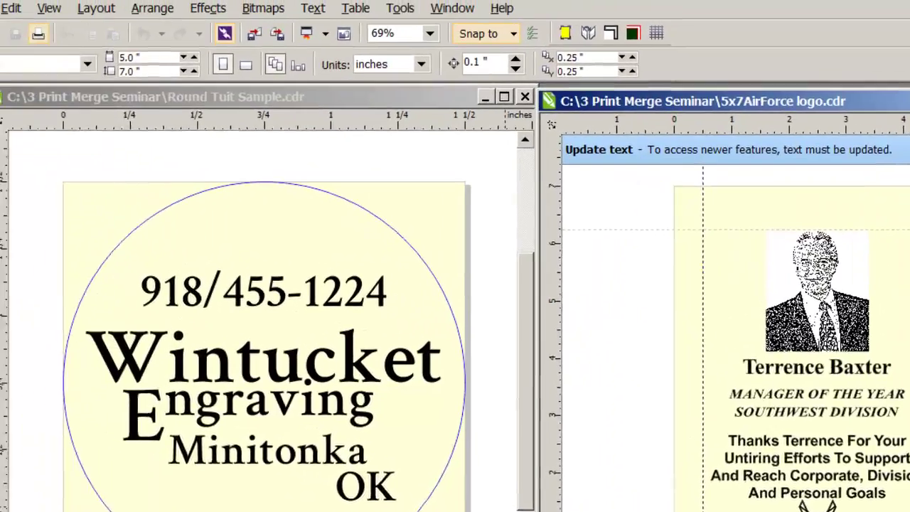
Step: Open Print Preview for the 5x7AirForce logo document from the File menu
click(14, 18)
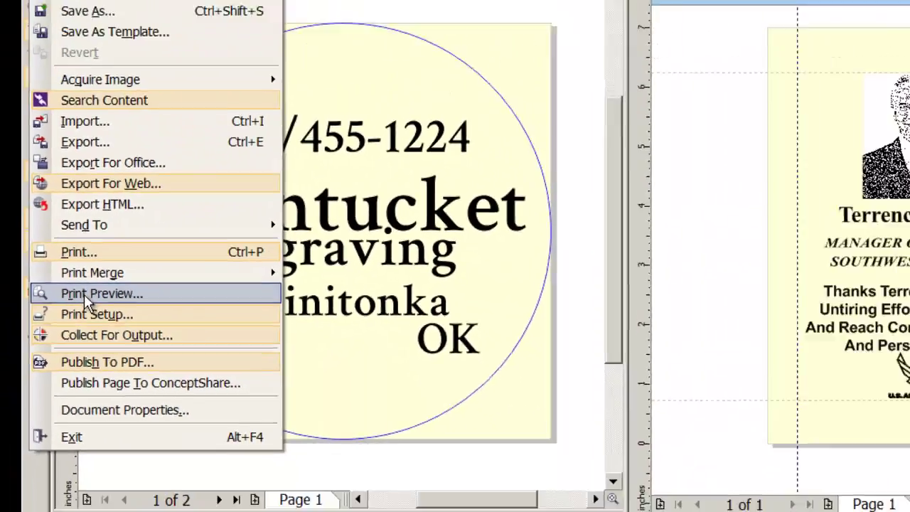
click(84, 294)
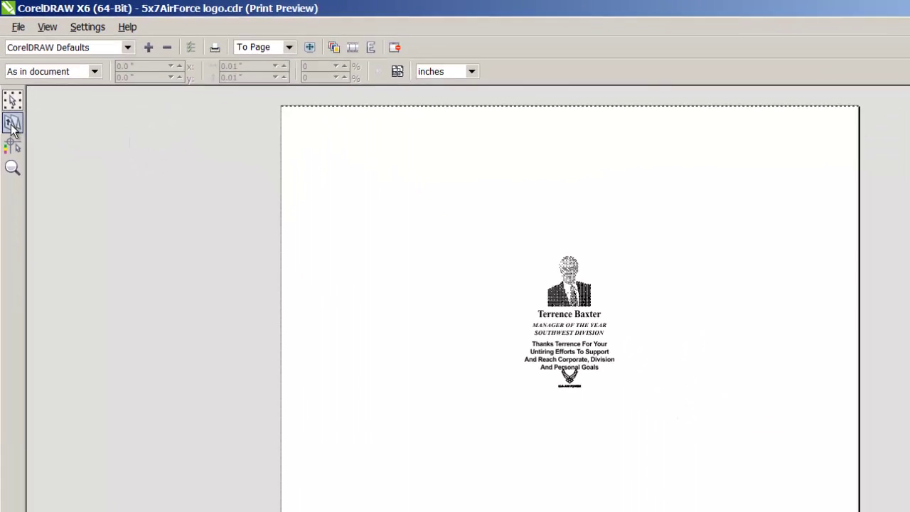
Step: In the imposition layout's Edit Margins mode, apply Auto Margins to put page 1 upper-left at 0.0"
click(29, 288)
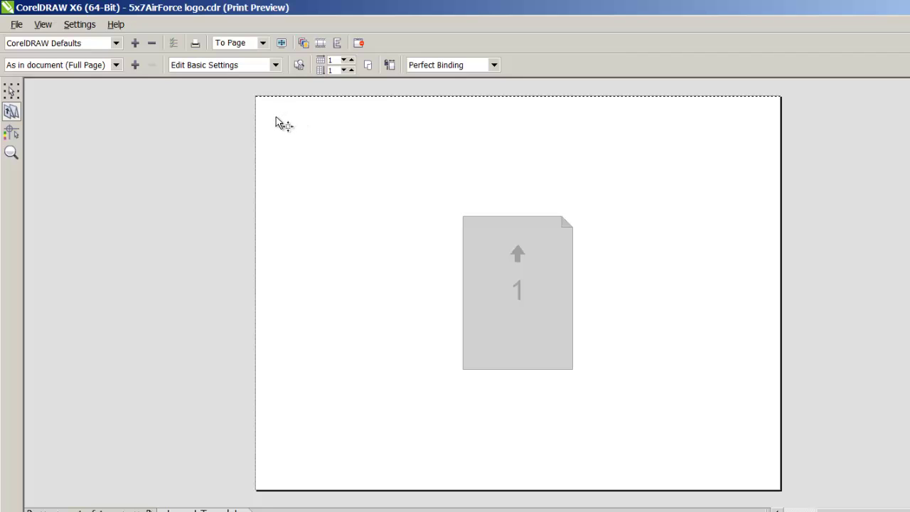
click(275, 65)
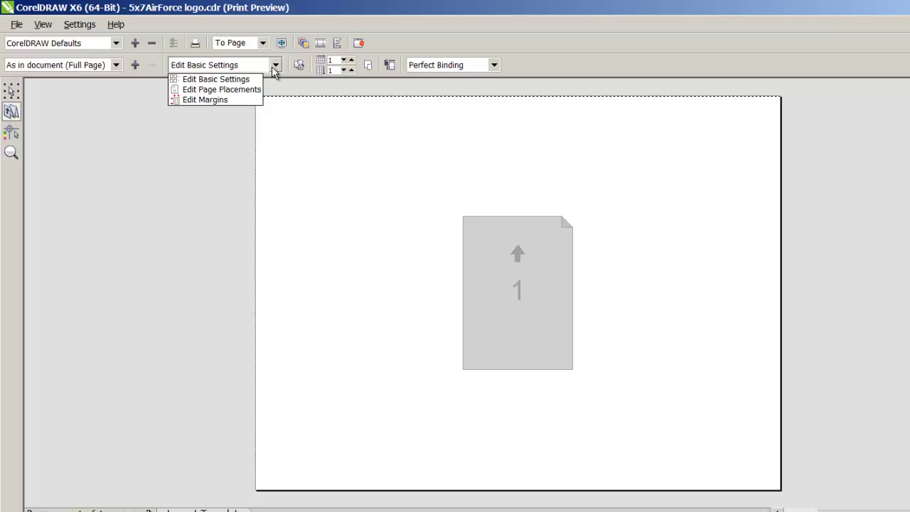
click(214, 98)
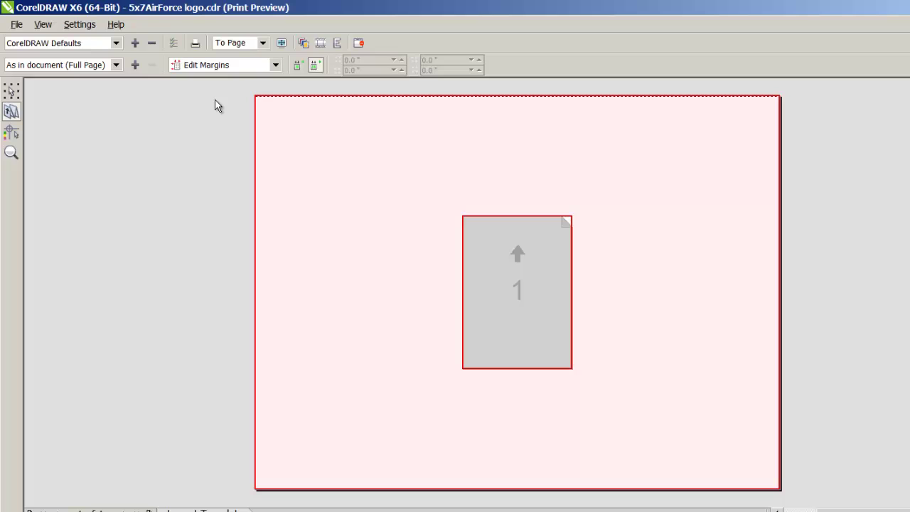
click(319, 69)
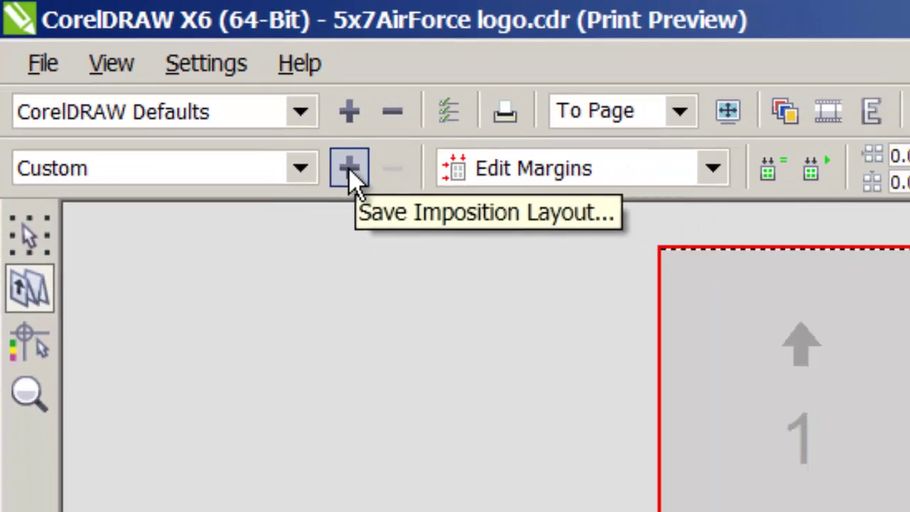
Step: Save the current imposition layout under the name ~1x1UL
click(469, 227)
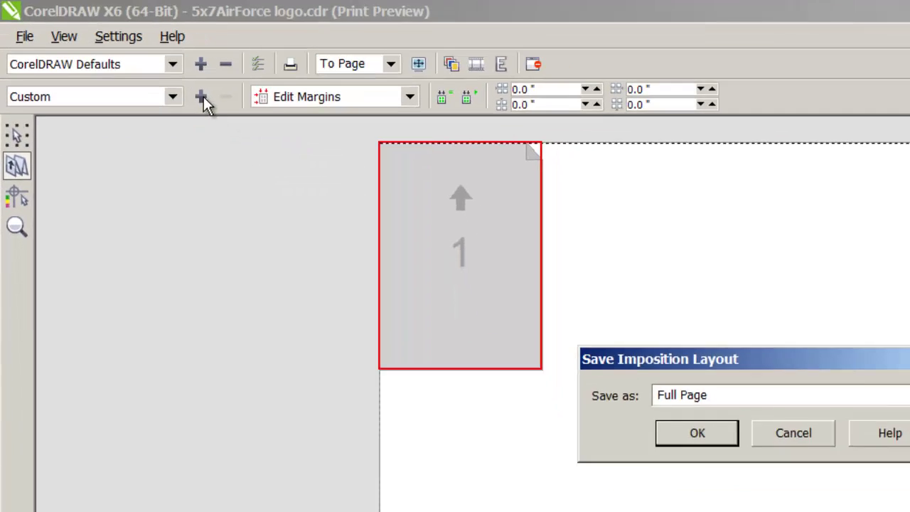
click(619, 337)
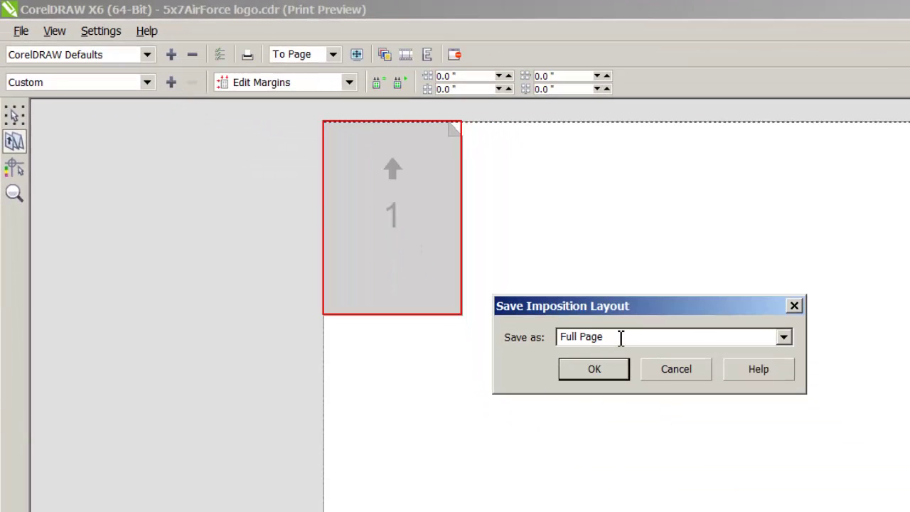
double_click(619, 337)
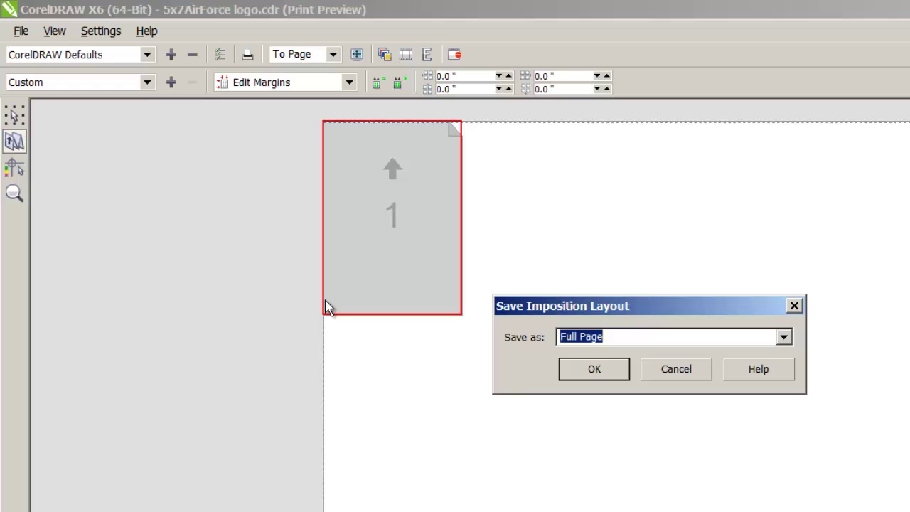
text(~)
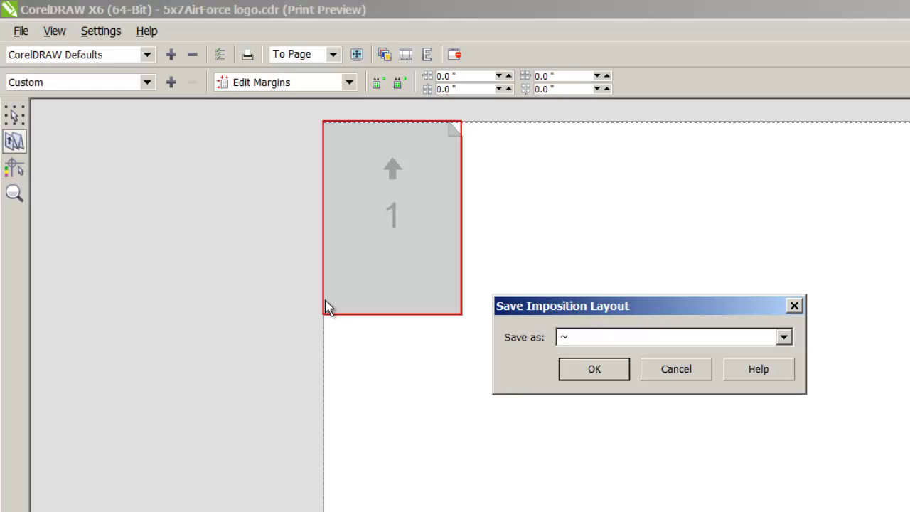
text(1x1UL)
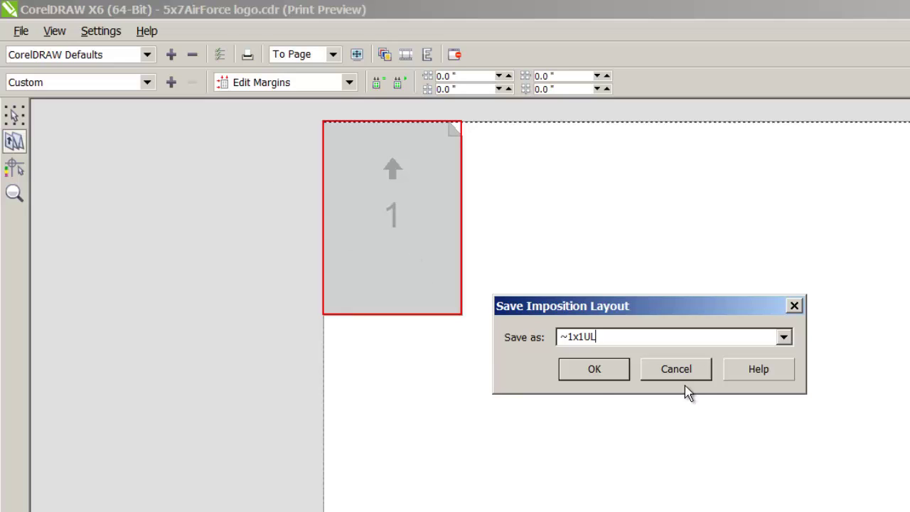
click(590, 369)
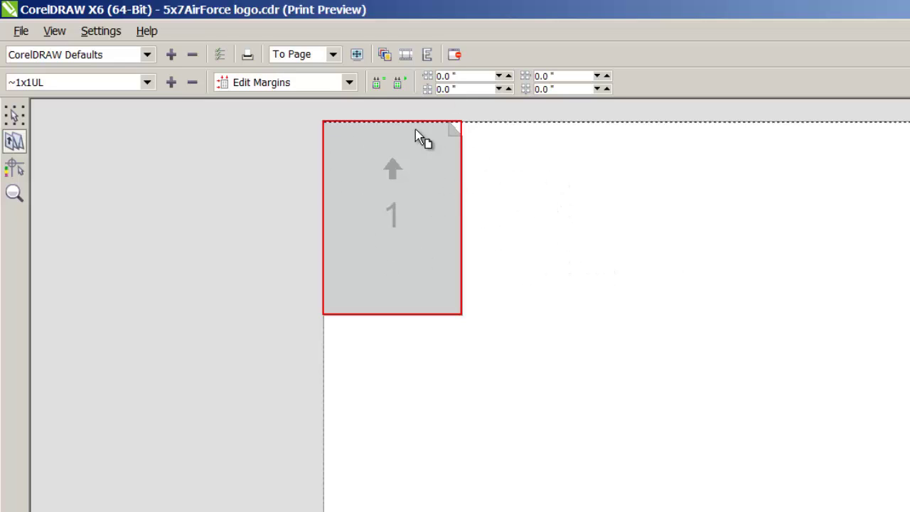
Step: Set the laser engraver to a Raster job at 60% speed, checking the 24.00 × 18.00 inch piece size
click(220, 55)
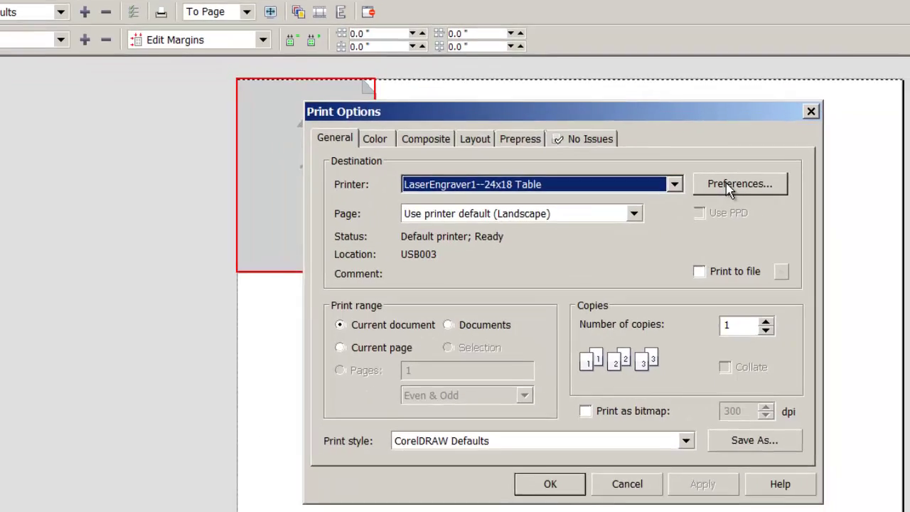
click(817, 229)
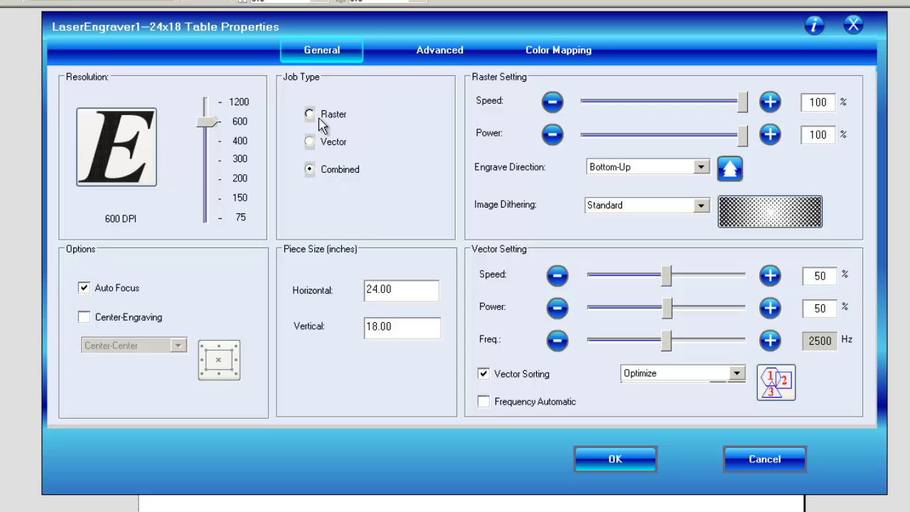
click(310, 115)
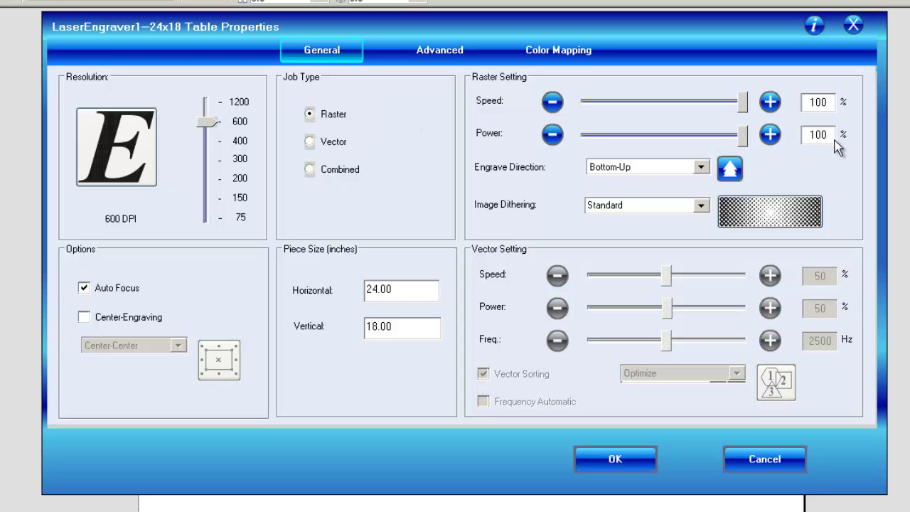
drag(829, 102, 765, 113)
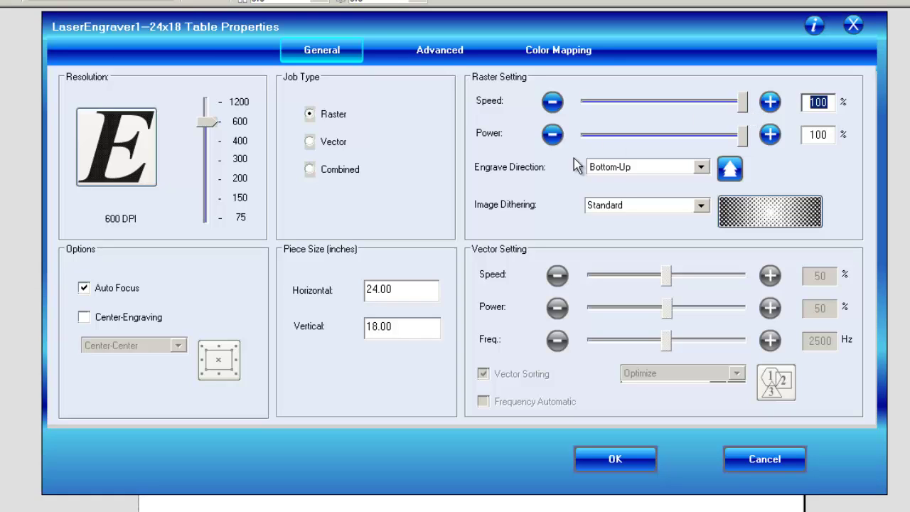
text(60)
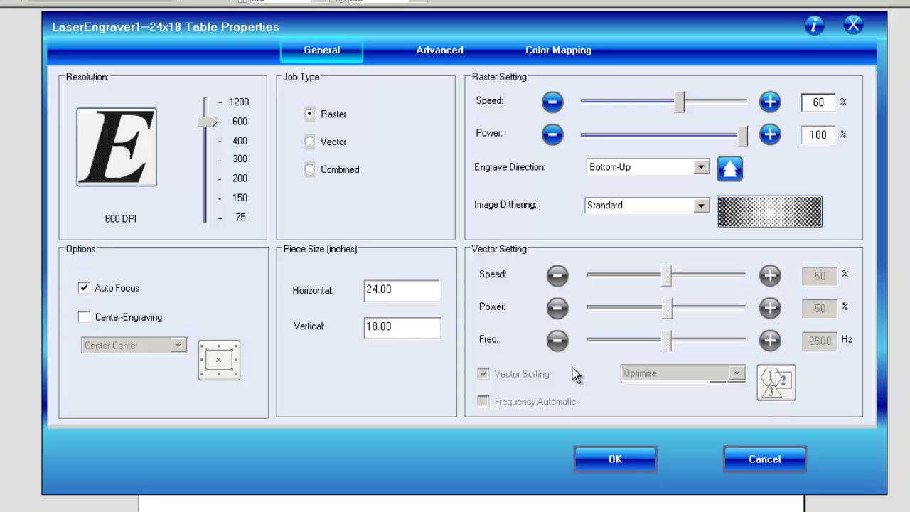
drag(409, 287, 288, 291)
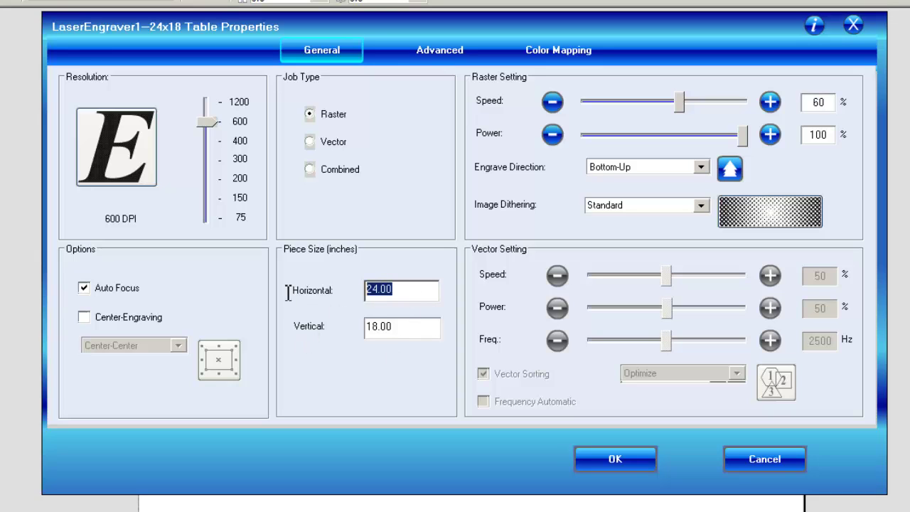
drag(410, 326, 362, 325)
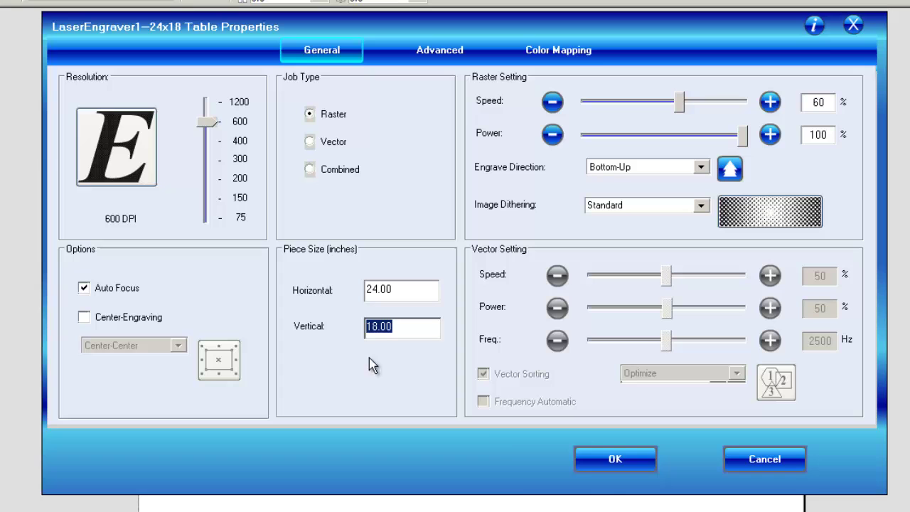
click(615, 460)
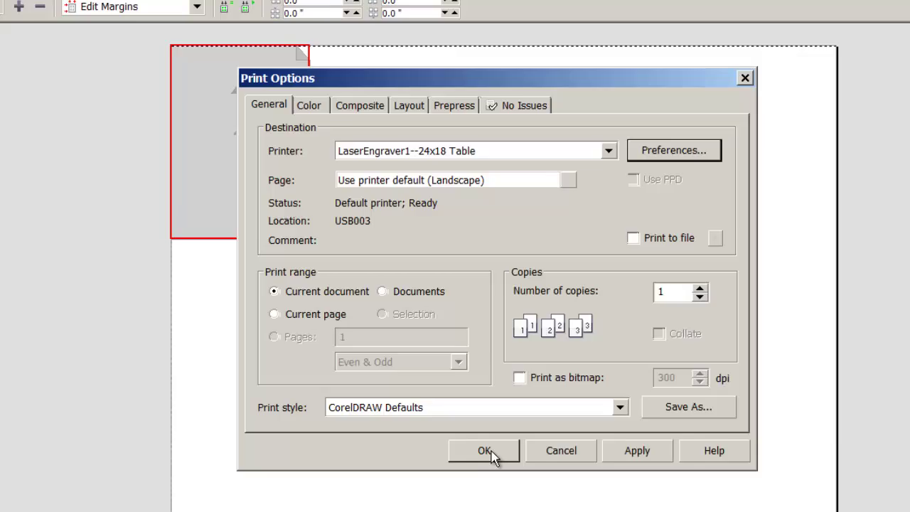
Step: Close Print Options, return to Edit Basic Settings, and preview the actual certificate artwork
click(455, 435)
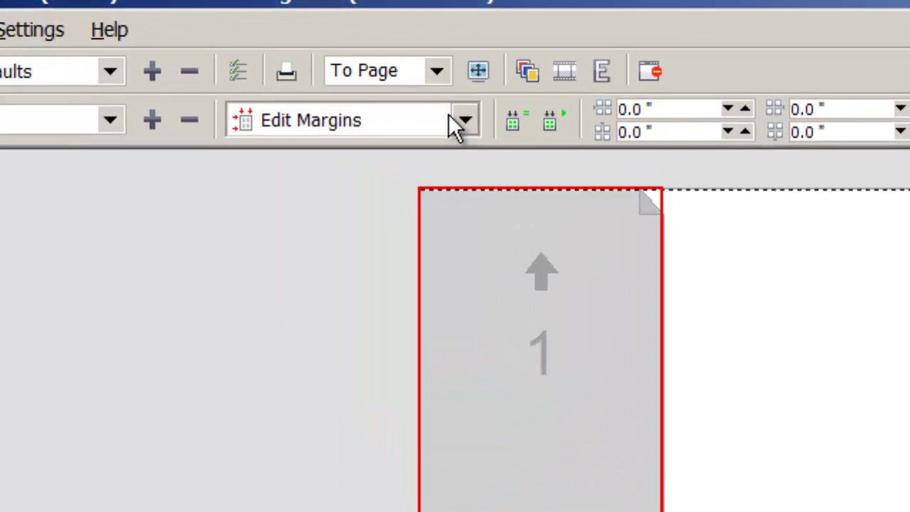
click(308, 72)
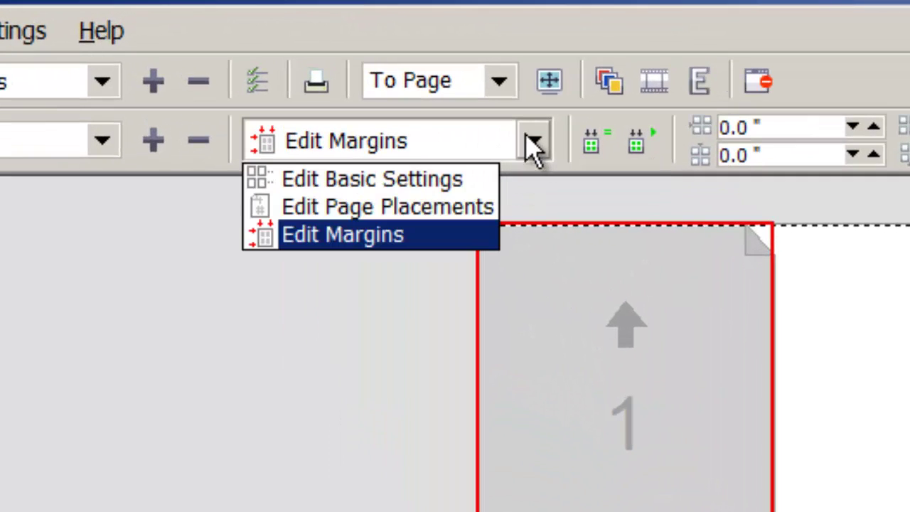
click(420, 180)
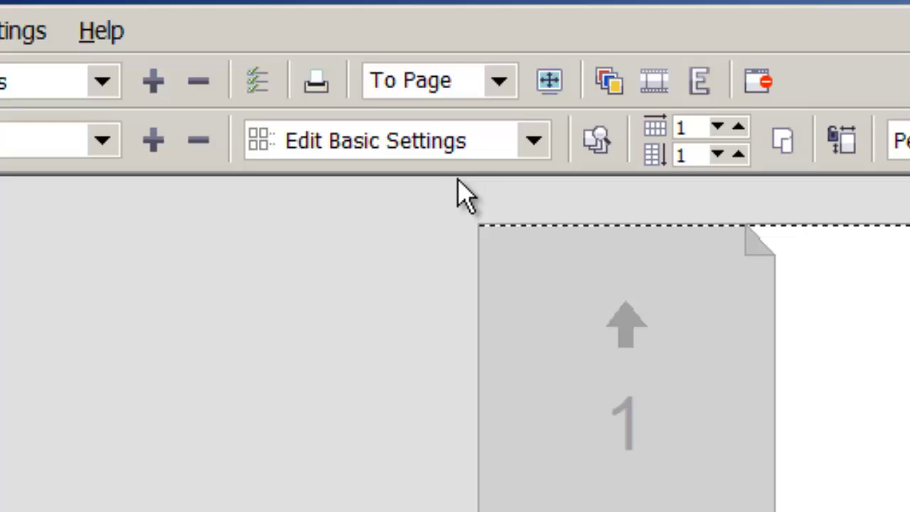
click(597, 140)
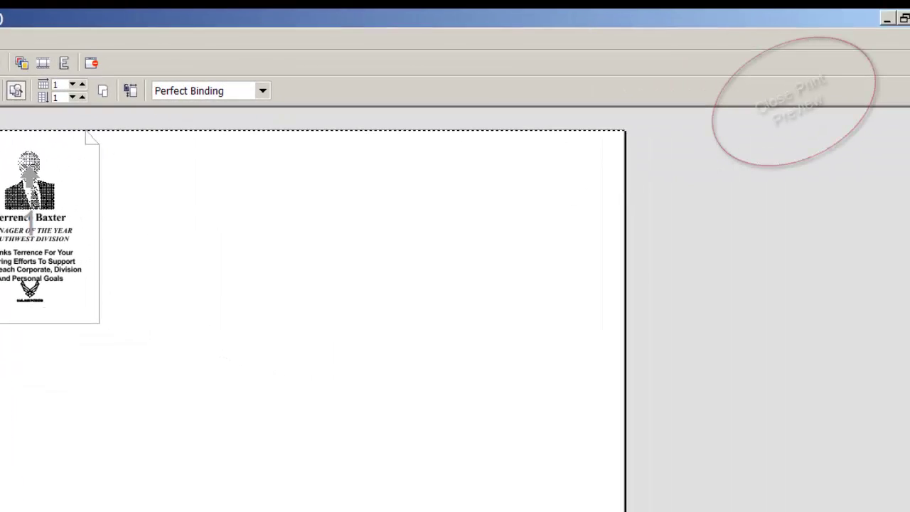
Step: Leave Print Preview, switch to Round Tuit Sample, and check page 2's TUIT outline and page 1's engraving
click(863, 61)
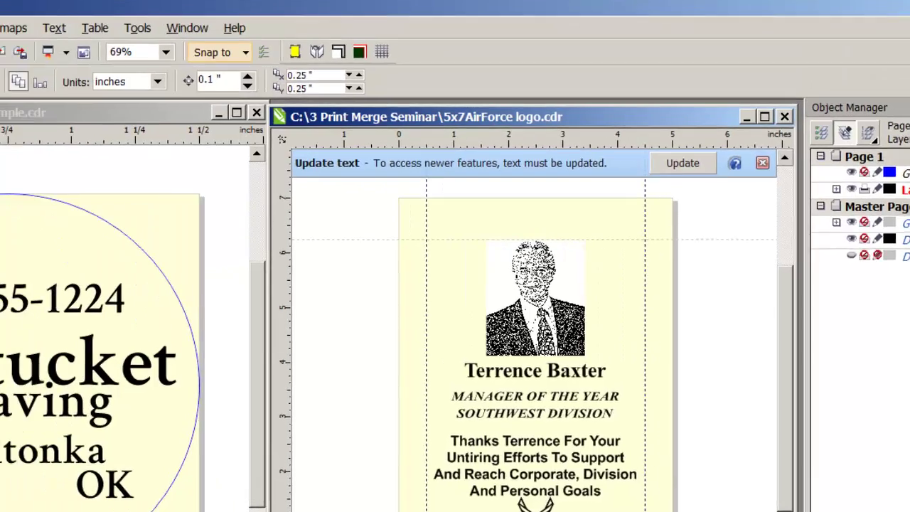
click(168, 88)
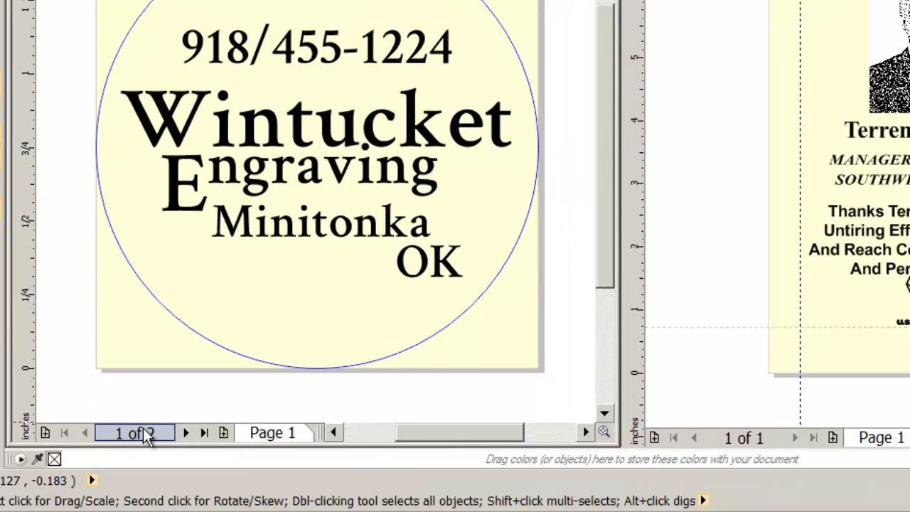
click(151, 435)
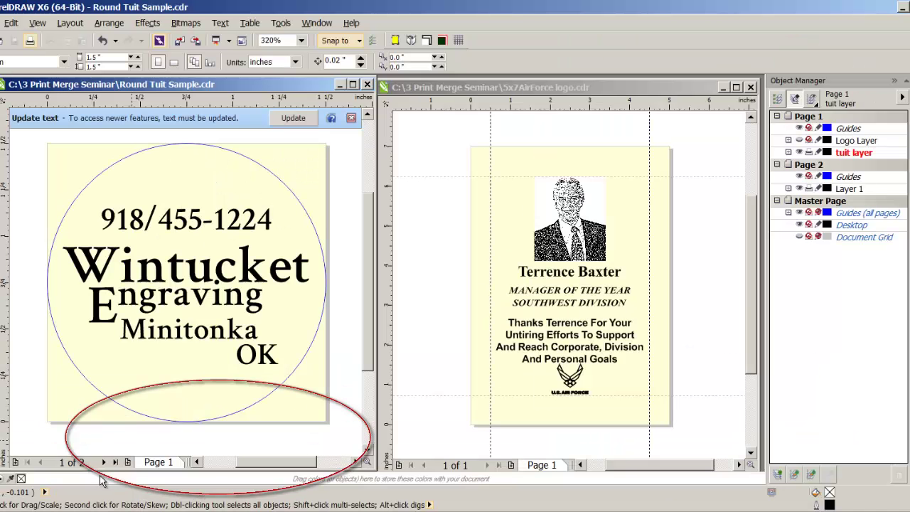
key(Escape)
click(103, 462)
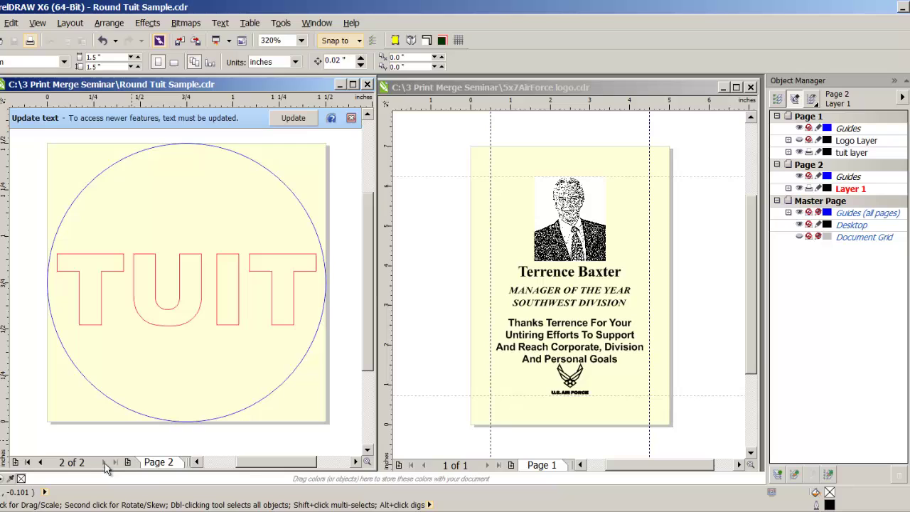
click(39, 462)
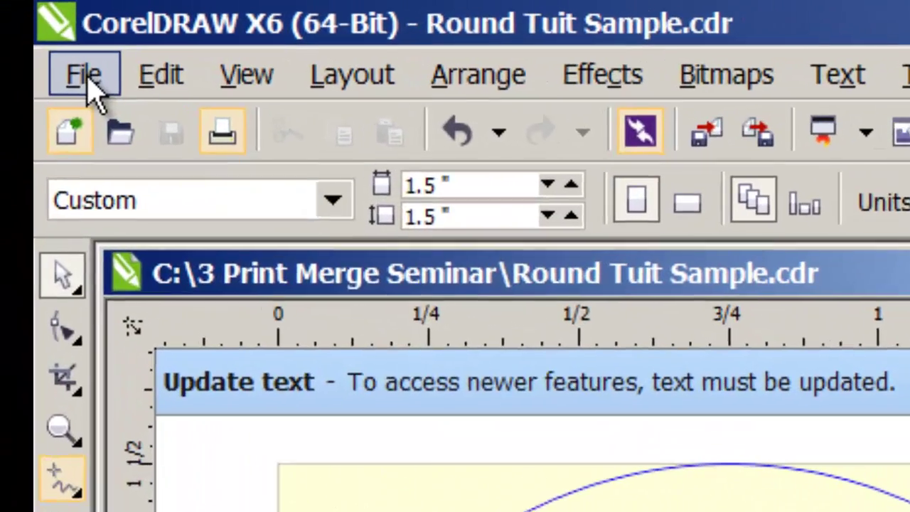
click(88, 82)
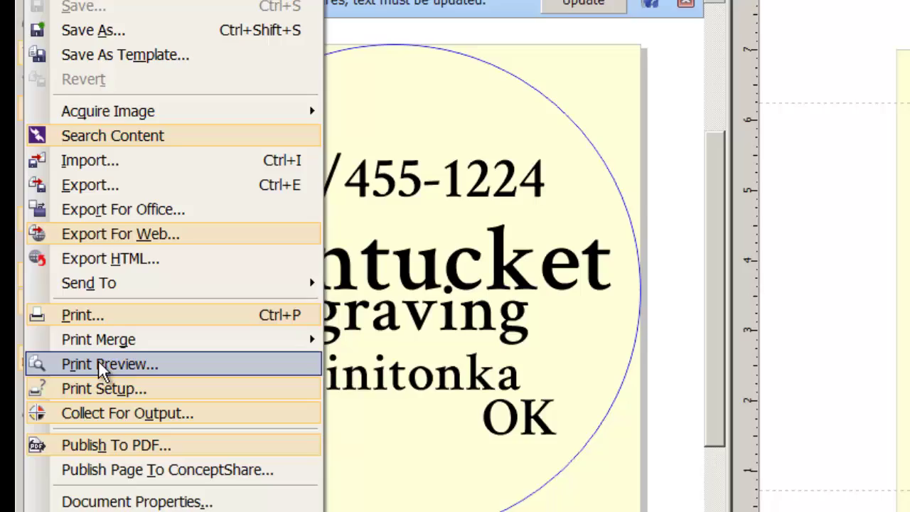
Step: Preview the Round Tuit Sample for printing and apply the saved ~1x1UL imposition layout
click(99, 363)
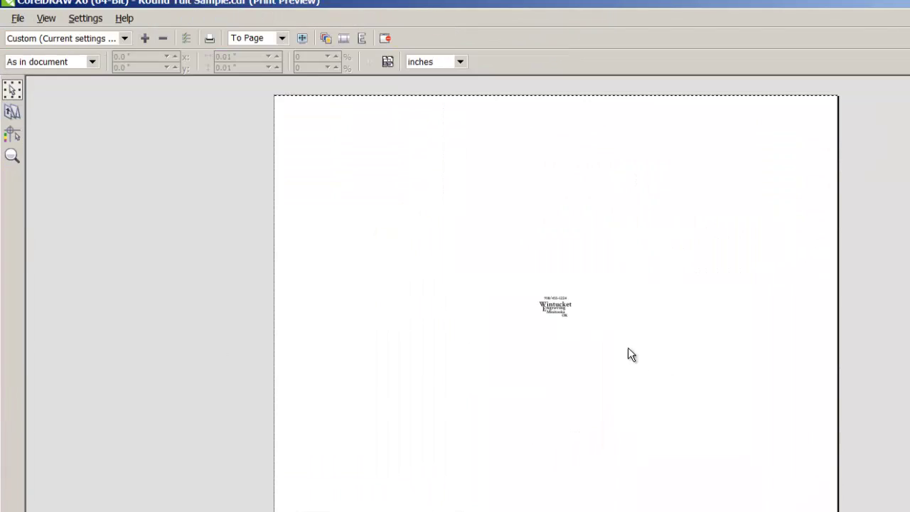
click(93, 64)
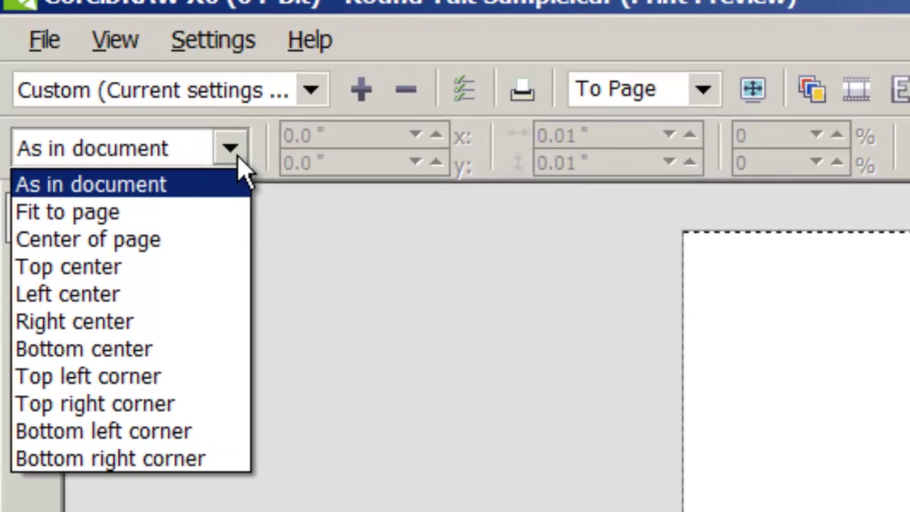
click(240, 161)
click(32, 284)
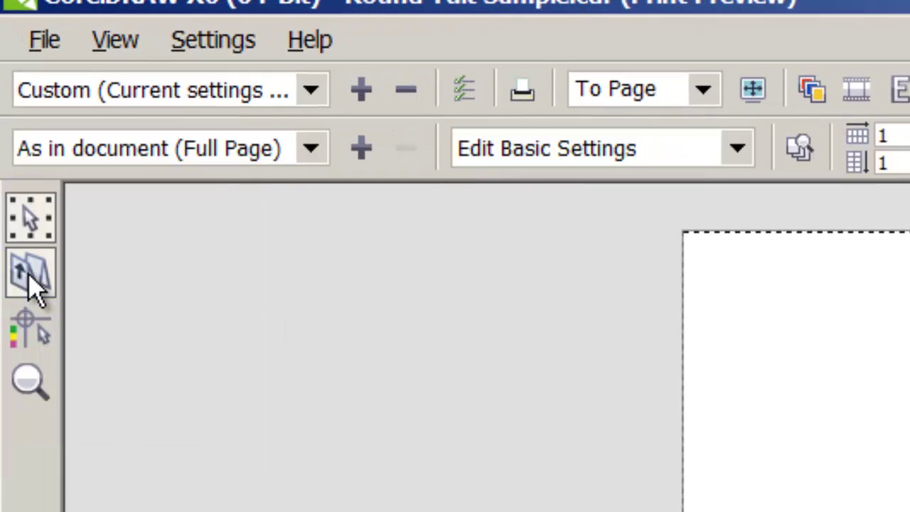
click(311, 151)
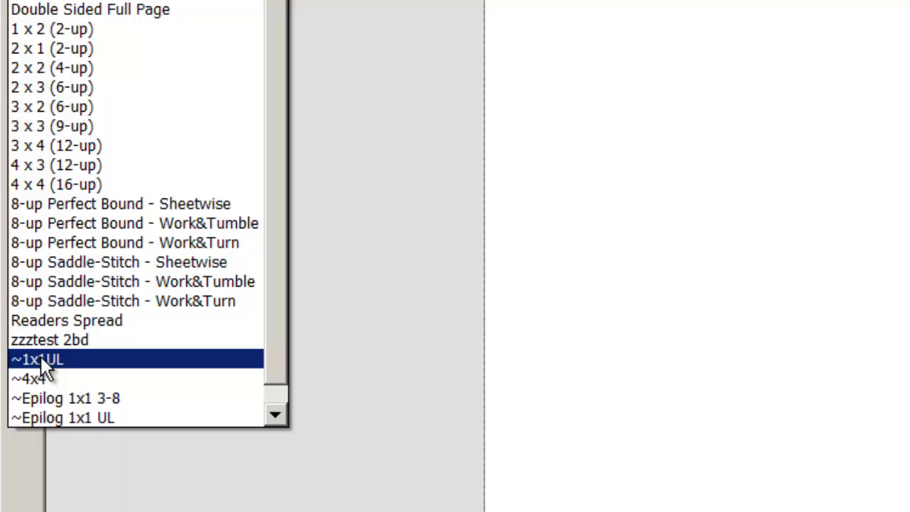
click(40, 360)
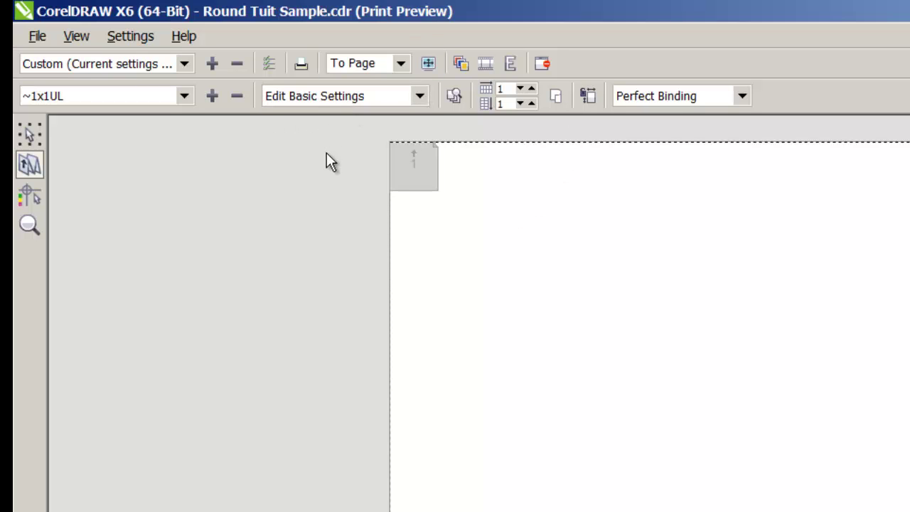
Step: Zoom in on the upper-left logo and compare pages 1 and 2, ending on the TUIT outline
click(455, 97)
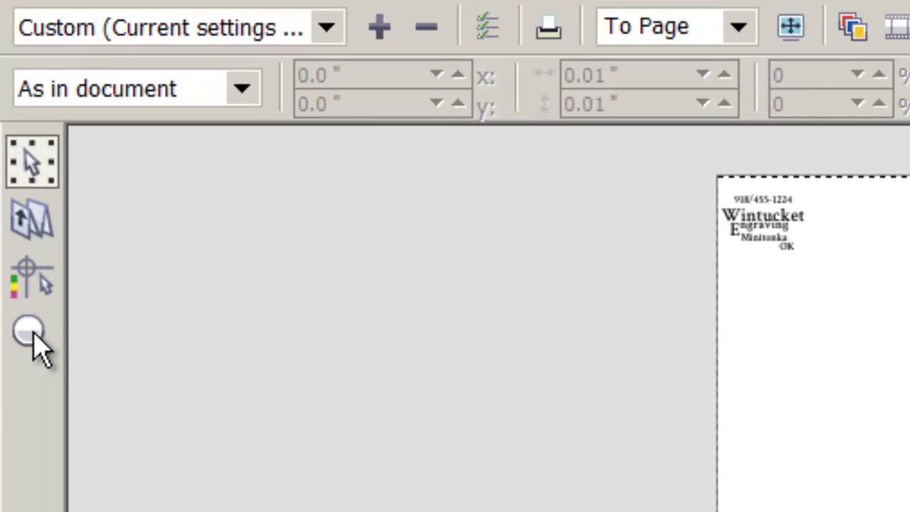
click(32, 344)
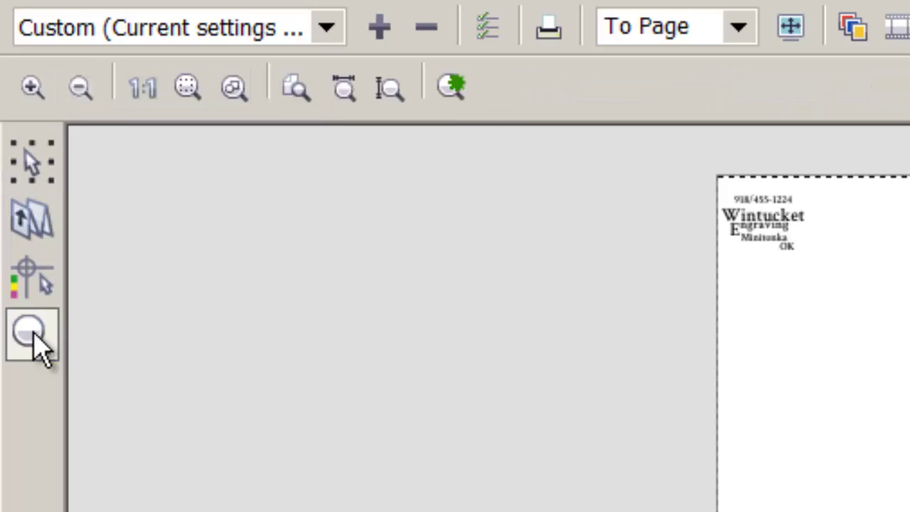
drag(662, 159, 776, 211)
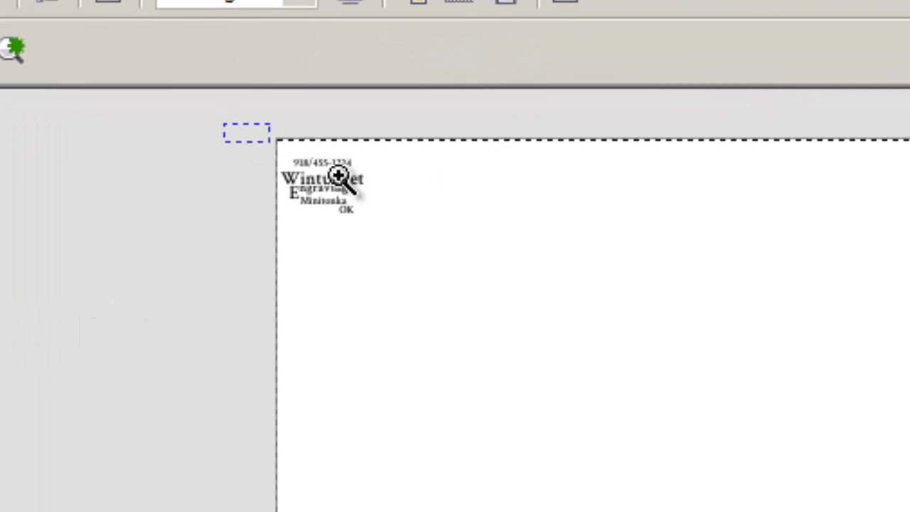
drag(339, 177, 483, 256)
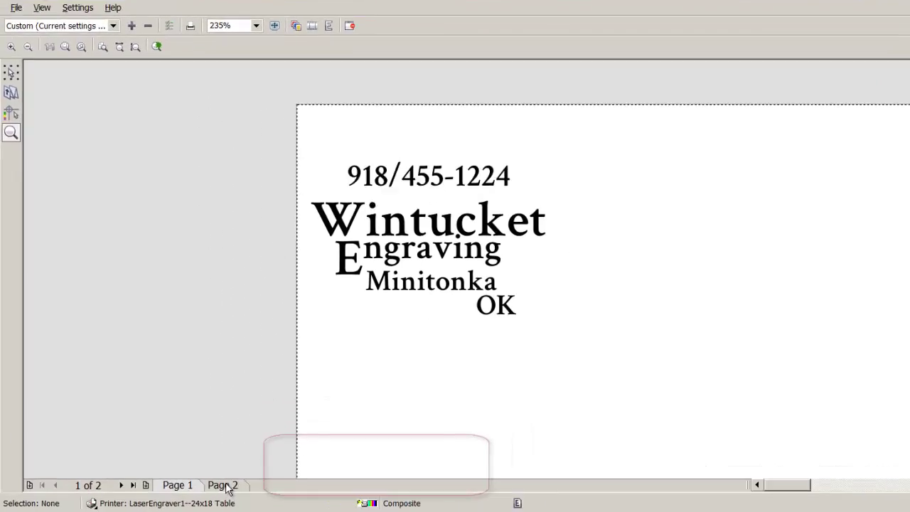
click(227, 486)
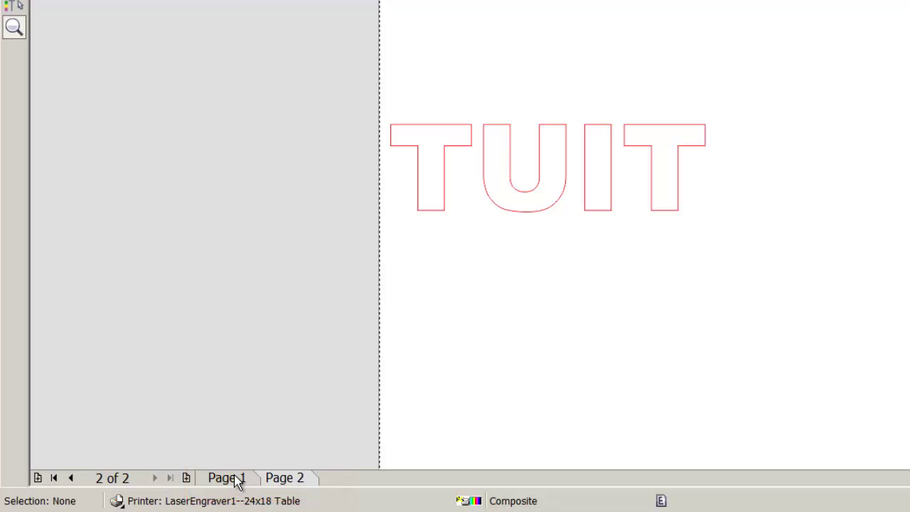
click(235, 482)
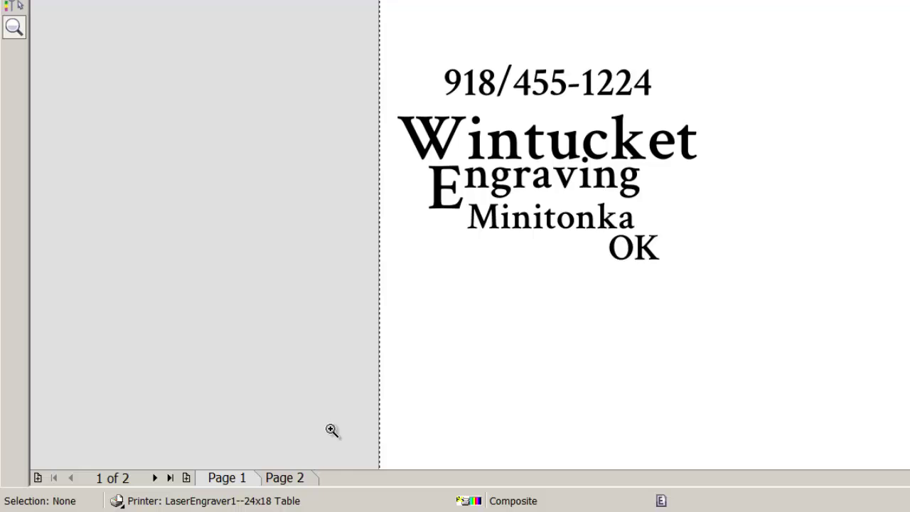
click(300, 478)
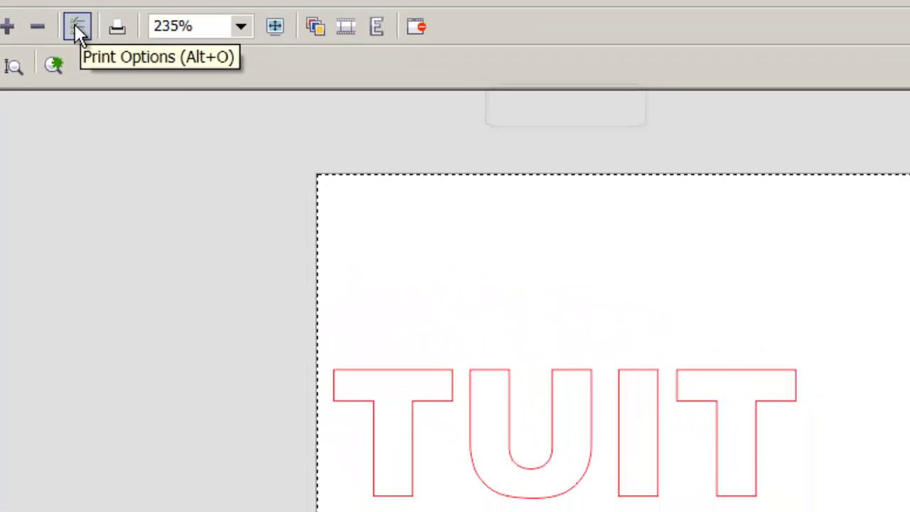
Step: Give the engraver raster speed 60, vector speed 20, vector power 75 and frequency 5000 Hz
click(130, 40)
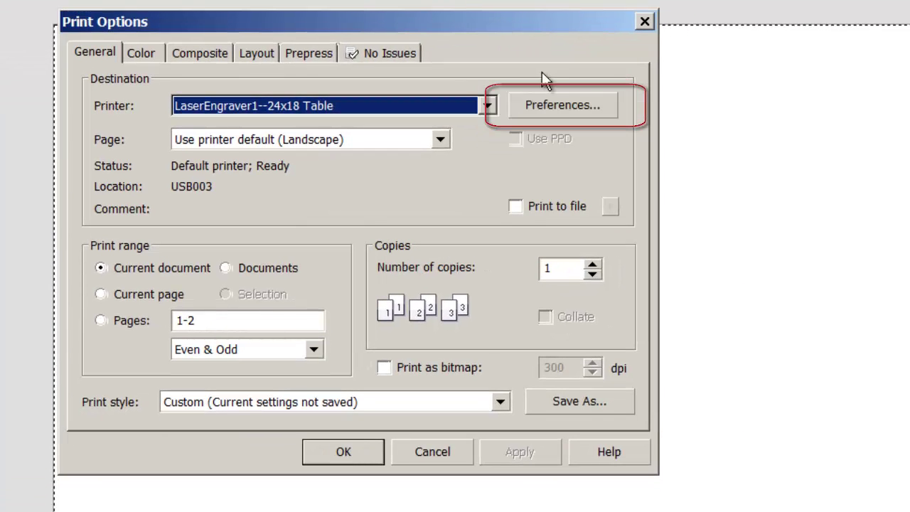
click(542, 102)
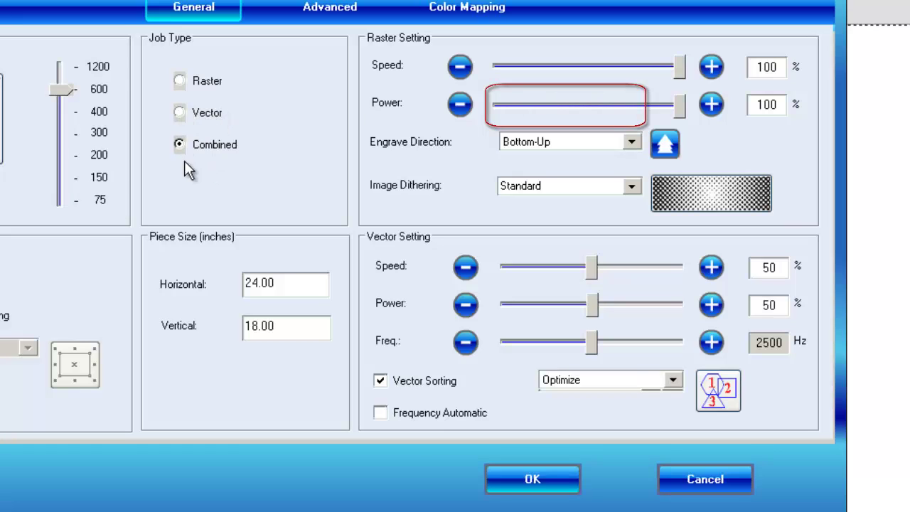
double_click(778, 67)
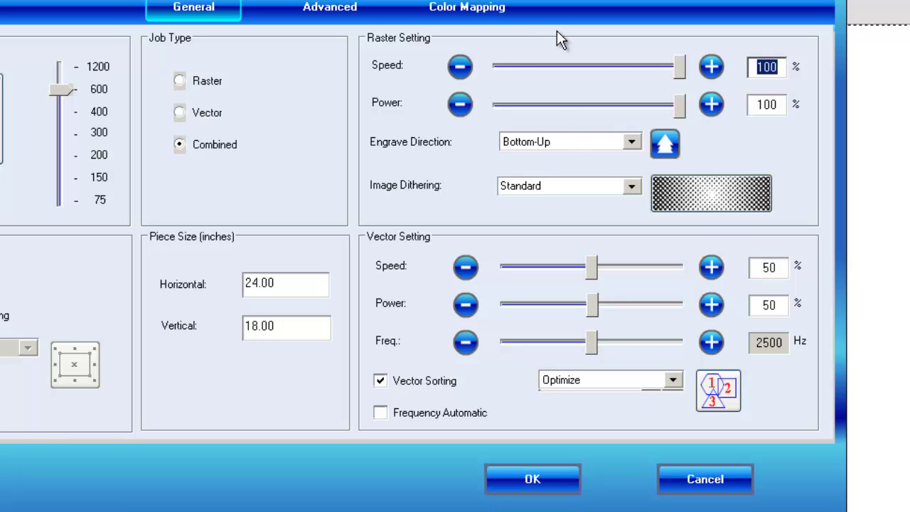
text(60)
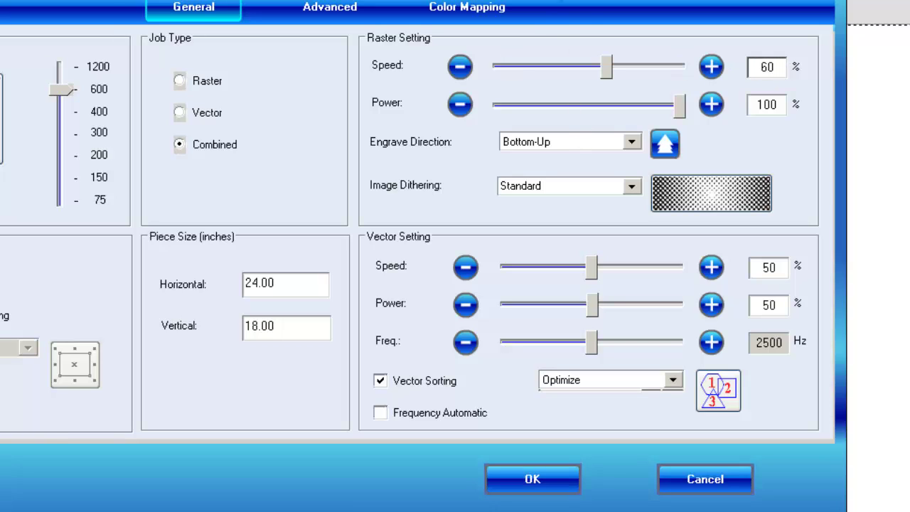
double_click(782, 266)
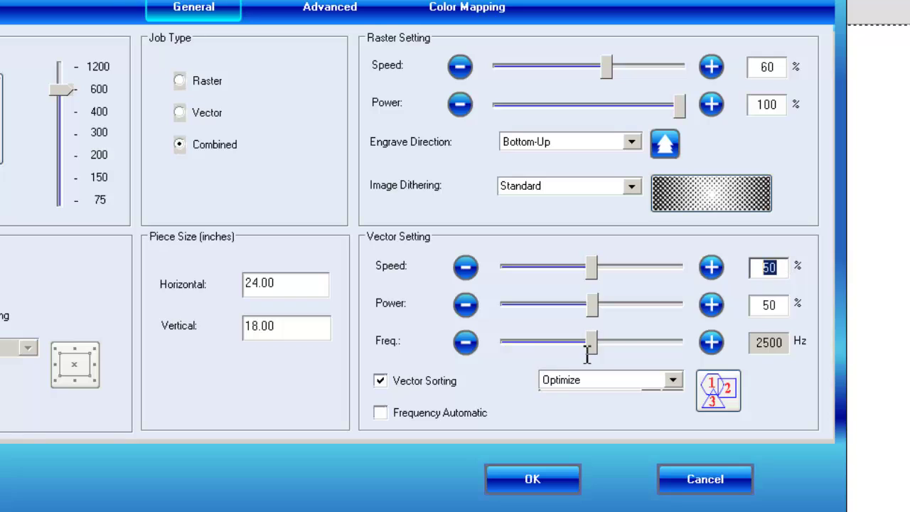
text(20)
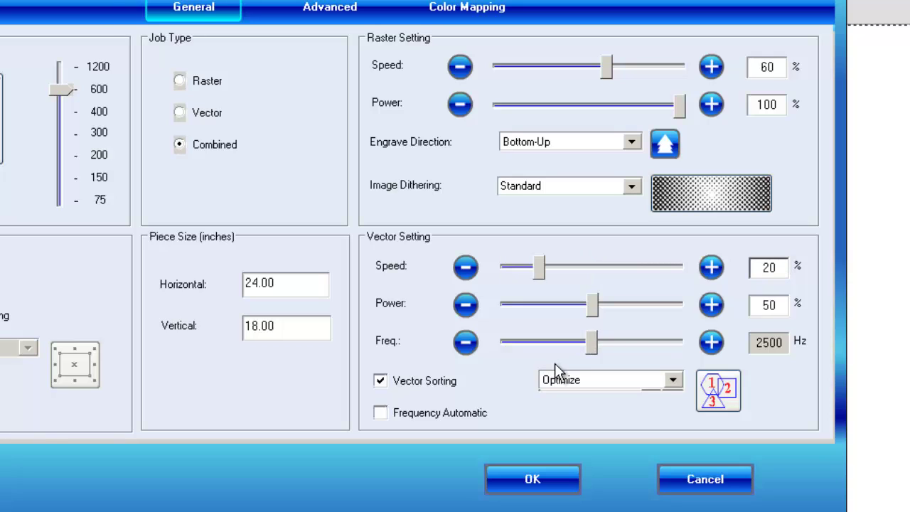
double_click(783, 306)
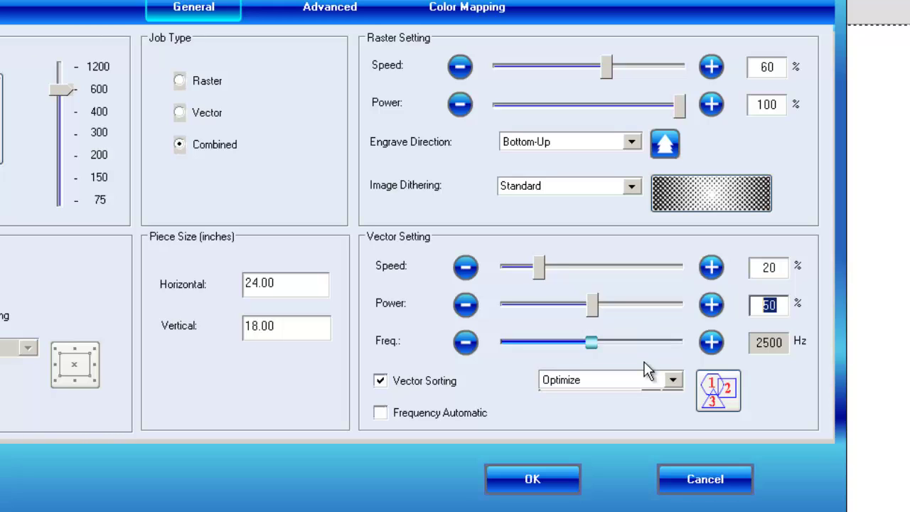
text(75)
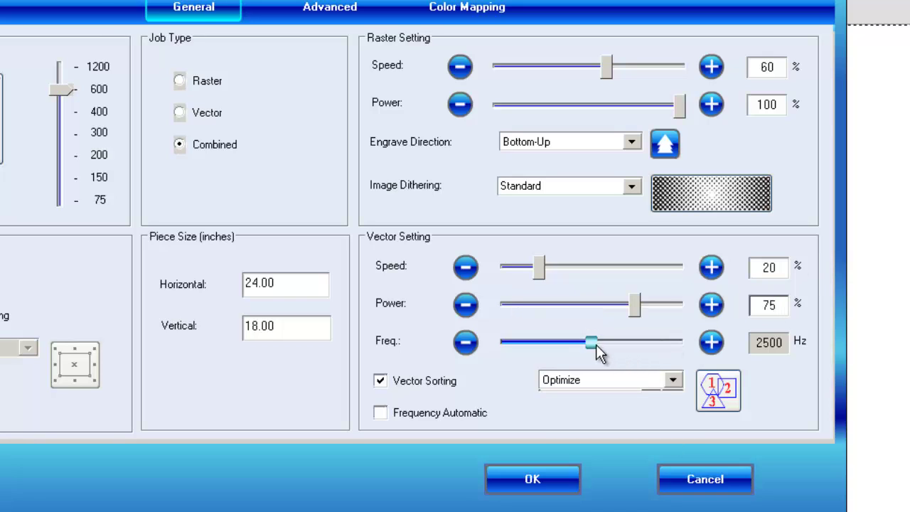
drag(598, 349, 746, 366)
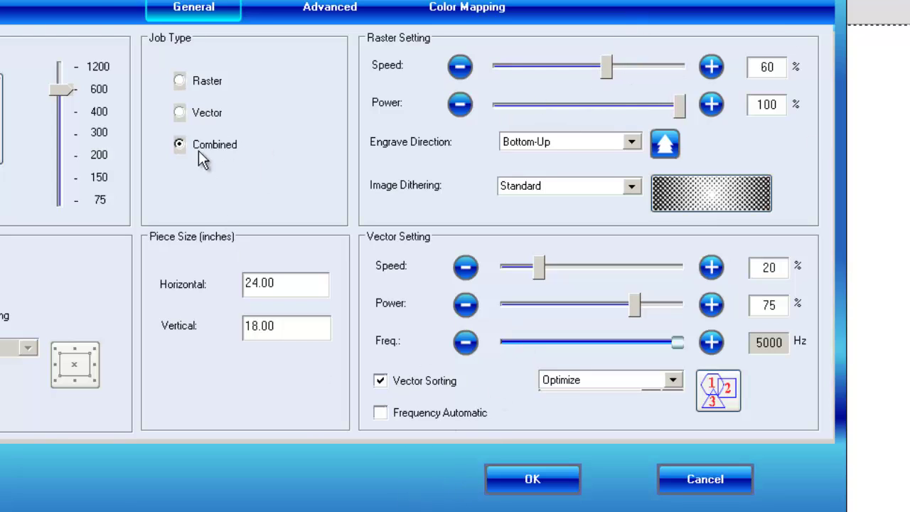
click(548, 486)
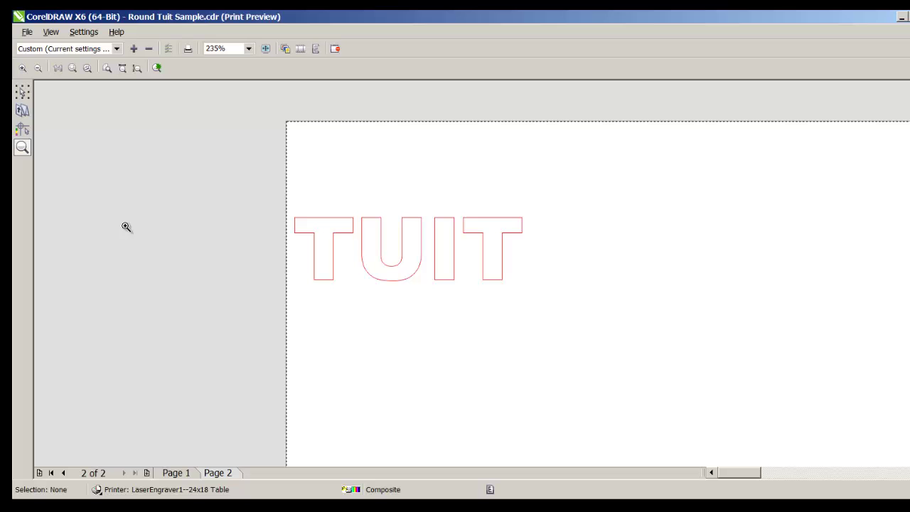
Step: Set the imposition to 2 pages across and show the document content in both pages
click(27, 110)
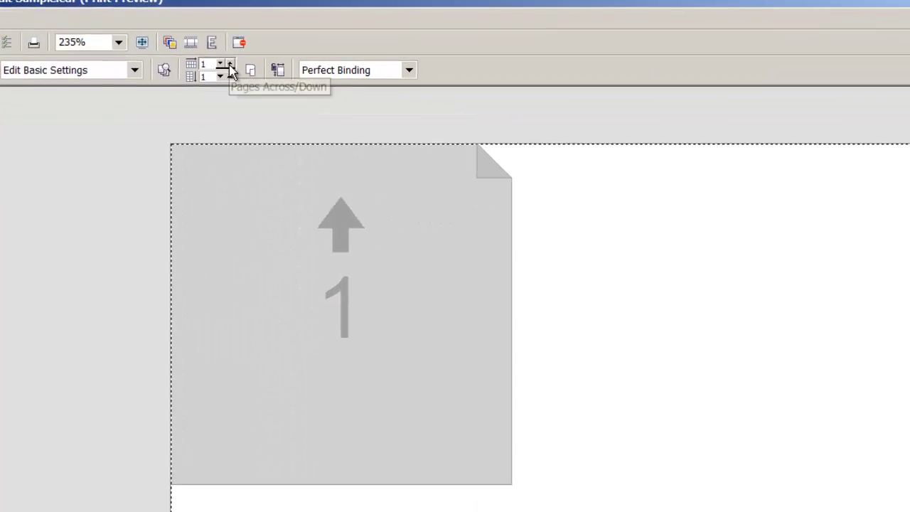
click(558, 93)
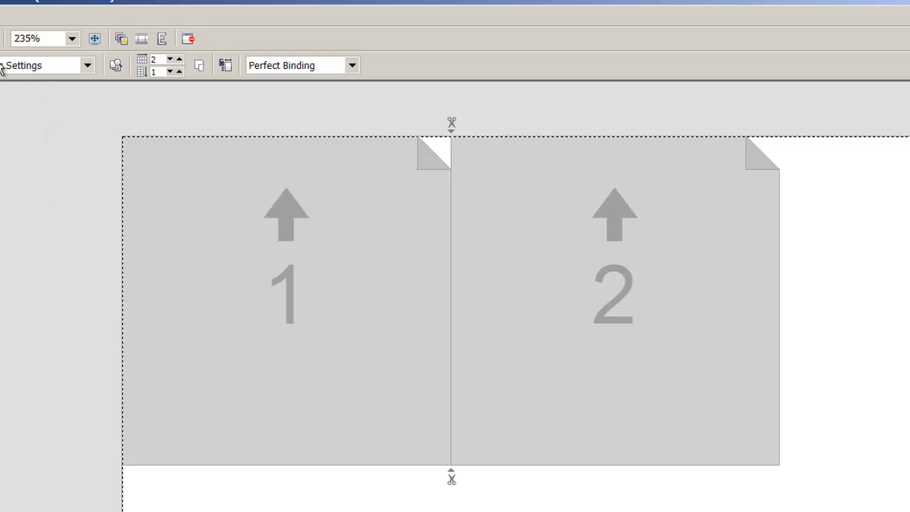
click(116, 66)
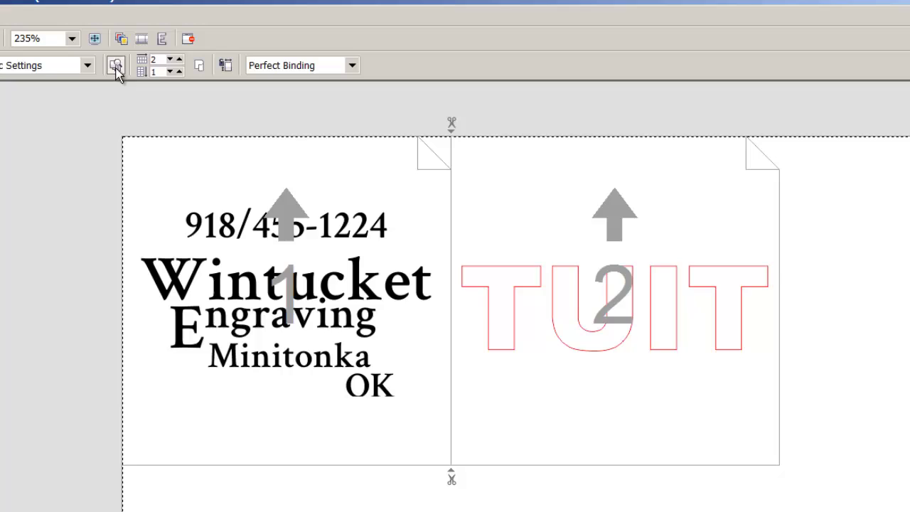